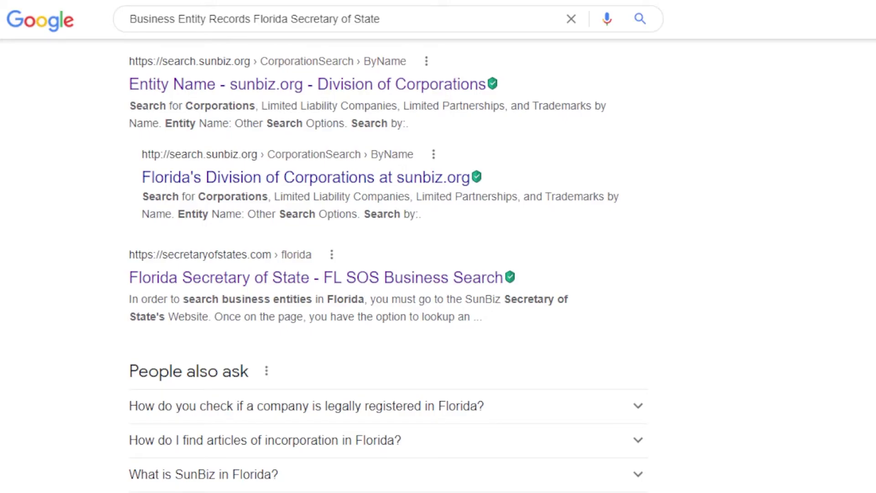
Read the Florida Secretary of State business search guide, from the contact details to the steps for looking up a business entity
left_click_drag(444, 21, 120, 31)
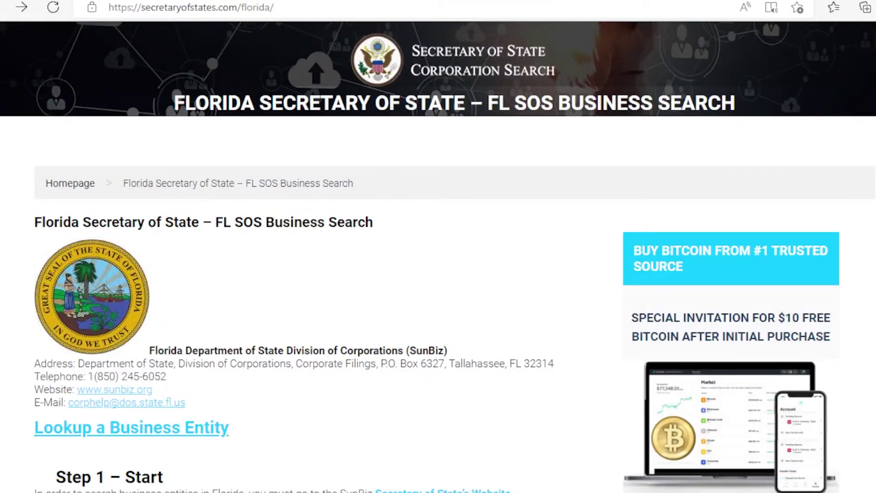
scroll(439, 273, "down", 2)
scroll(438, 274, "down", 2)
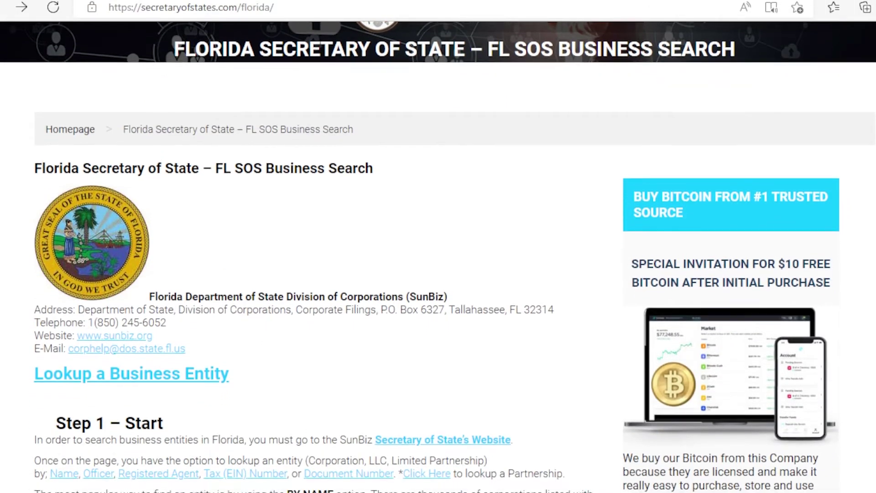
scroll(439, 274, "down", 2)
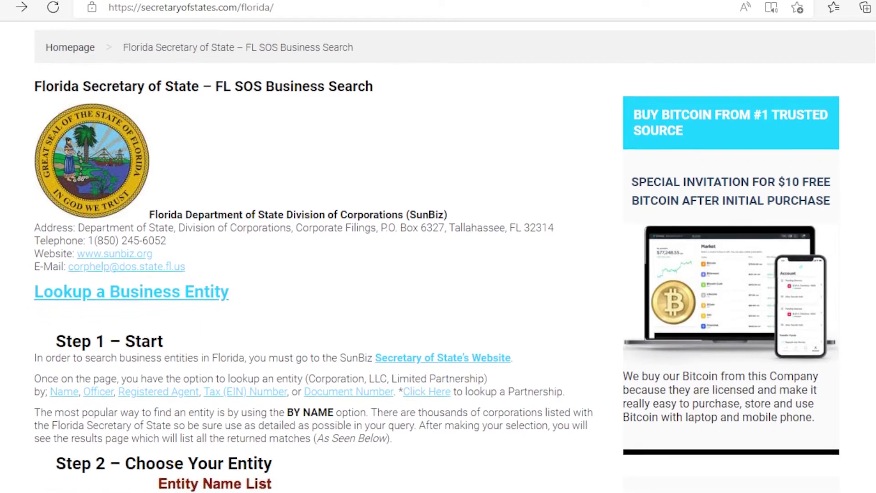
scroll(438, 275, "down", 2)
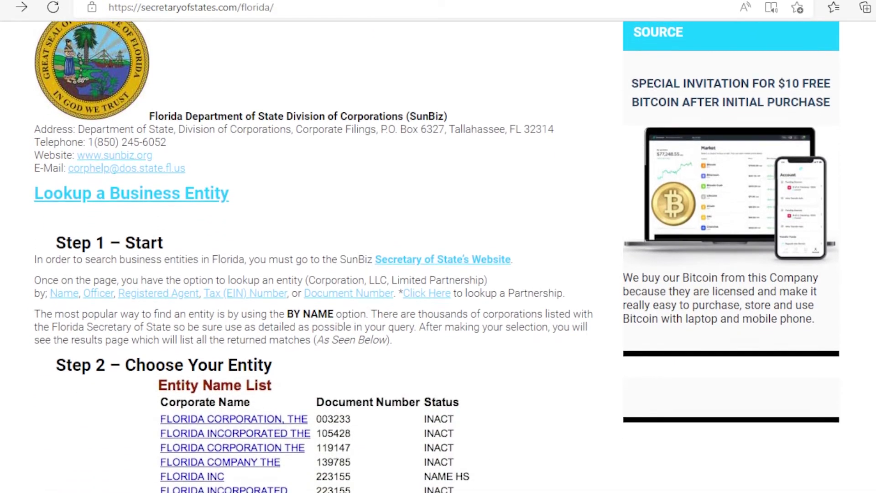
scroll(438, 274, "down", 2)
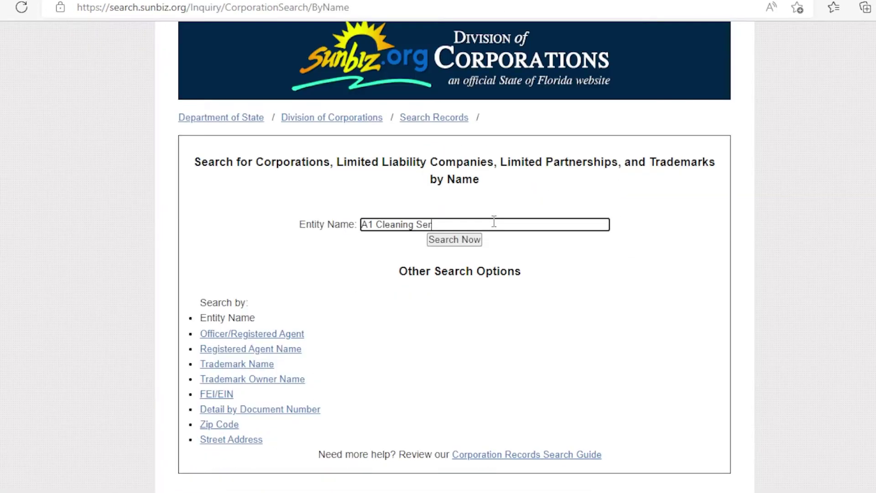
Search the Florida Division of Corporations records by entity name for "A1 Cleaning Services"
type("rvices")
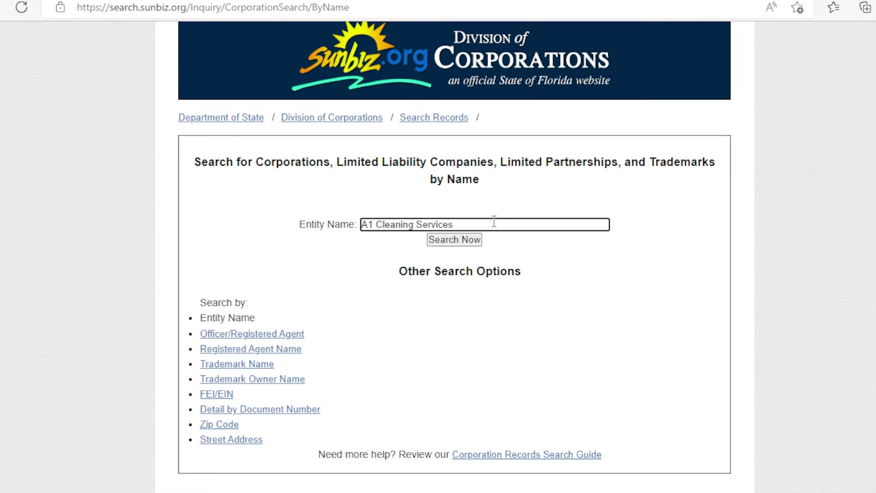
left_click(471, 241)
Review the Florida Entity Name Reservation page for the foreign name registration and name reservation fees and notes
scroll(438, 255, "down", 2)
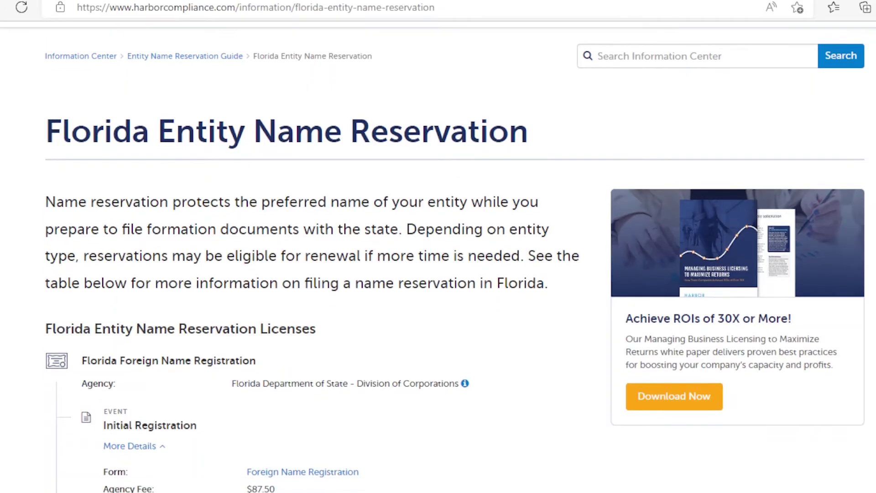
scroll(438, 256, "down", 2)
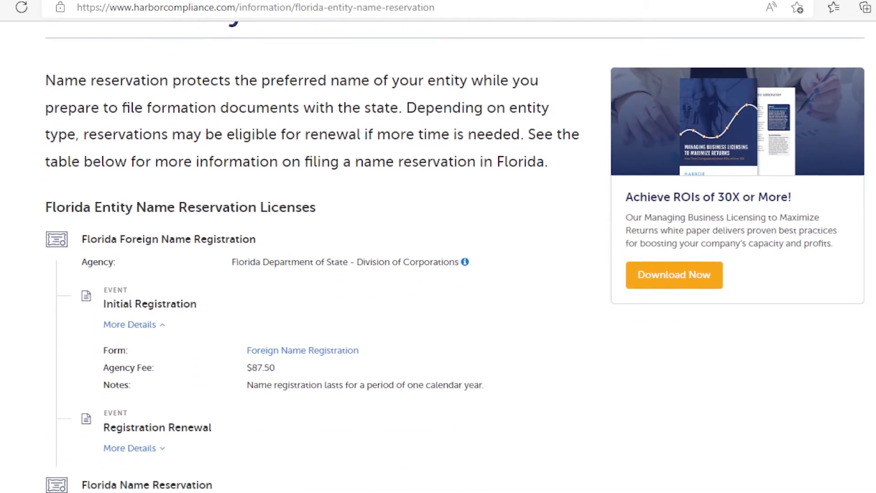
scroll(438, 256, "down", 3)
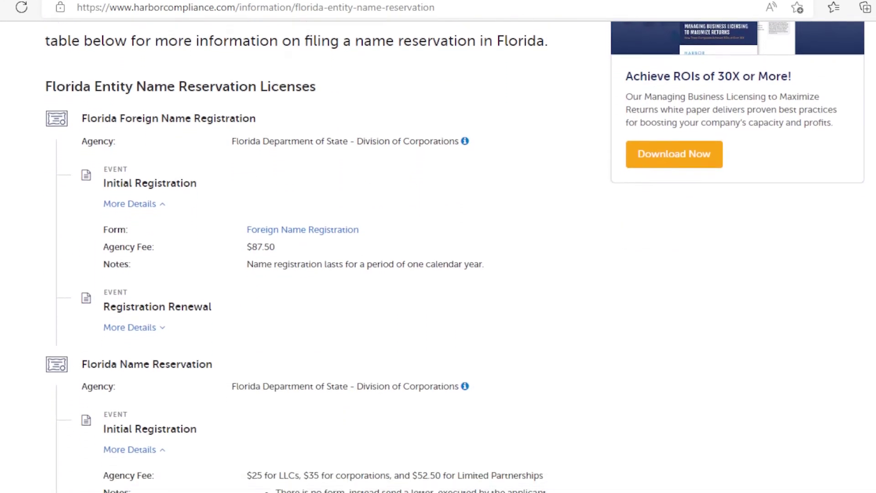
scroll(439, 255, "down", 1)
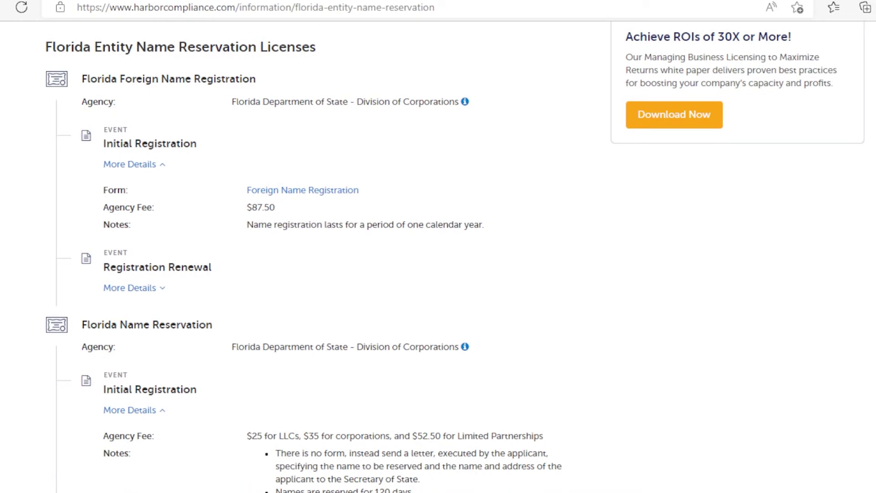
scroll(438, 255, "down", 3)
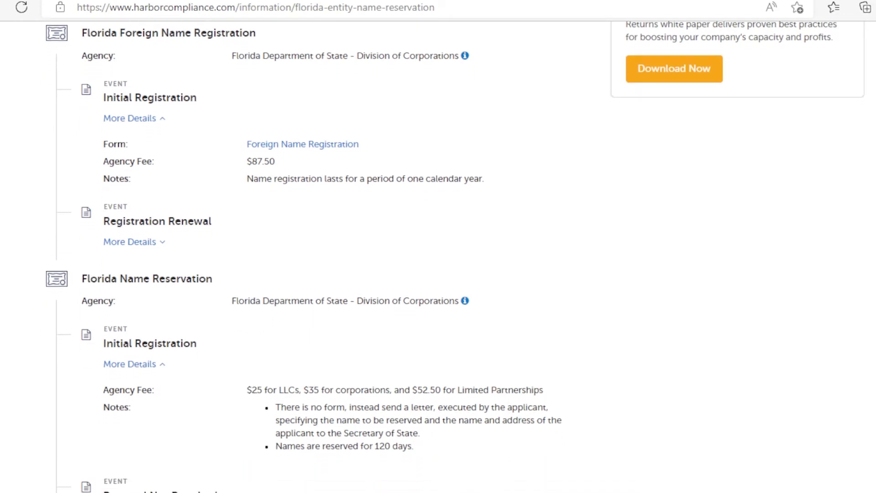
scroll(438, 255, "up", 1)
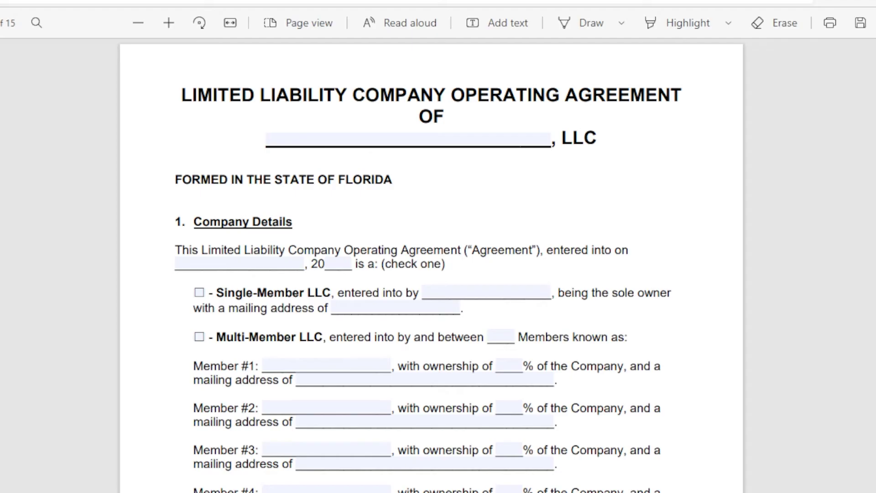
Look through the Florida LLC operating agreement template, from Company Details through capital contributions to Management of the Company
scroll(431, 265, "down", 7)
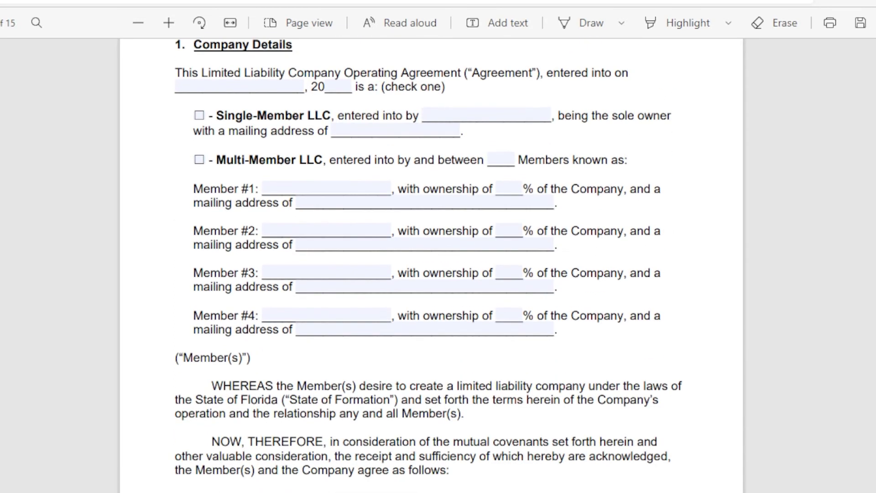
scroll(432, 264, "down", 5)
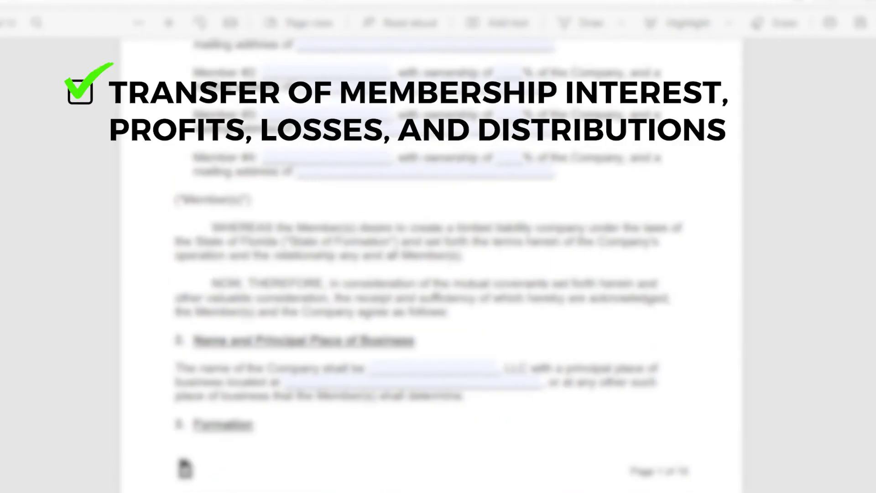
scroll(432, 265, "down", 6)
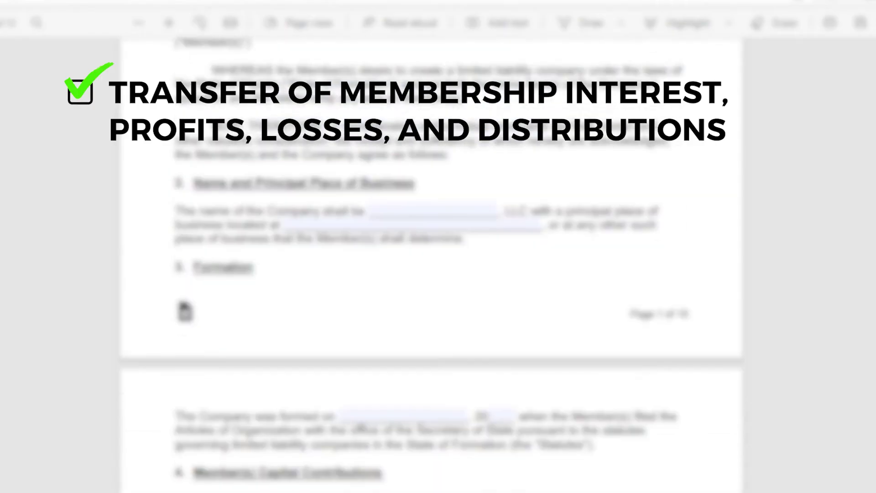
scroll(432, 265, "down", 3)
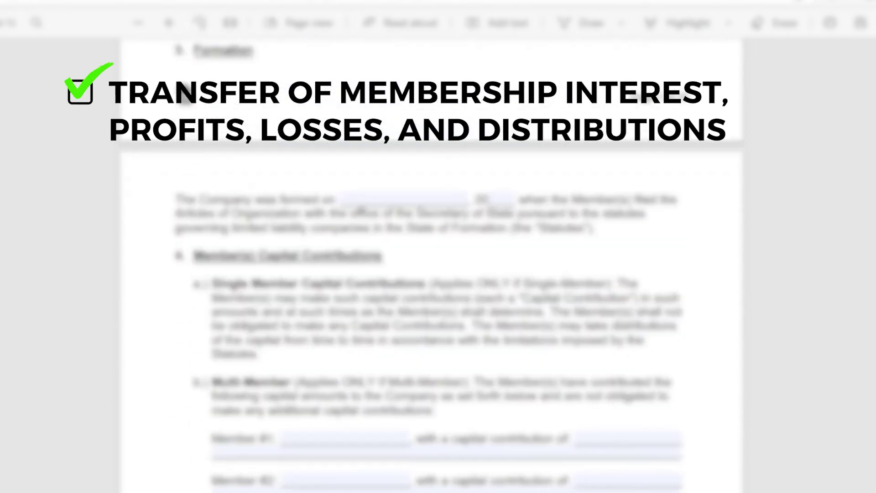
scroll(431, 265, "down", 7)
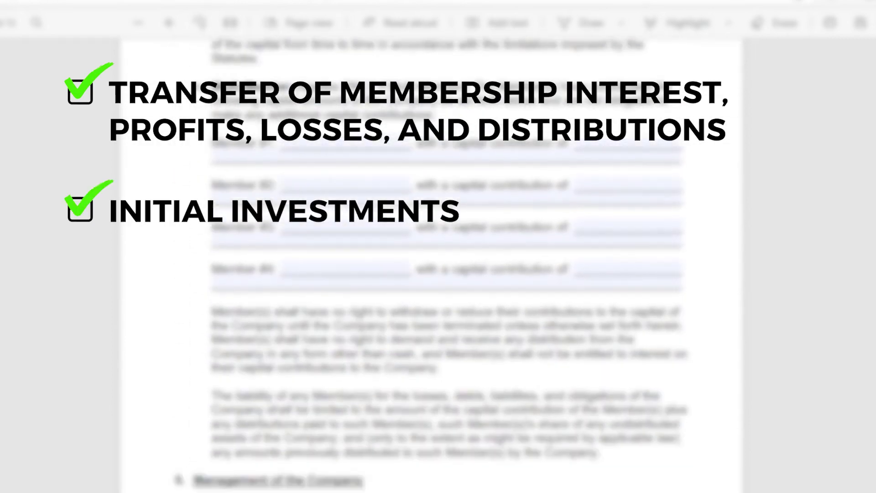
scroll(432, 265, "down", 3)
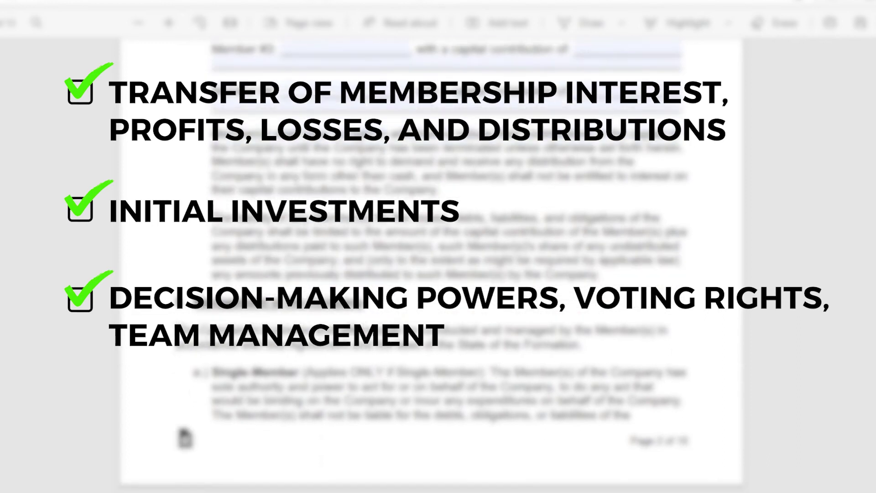
scroll(432, 266, "down", 6)
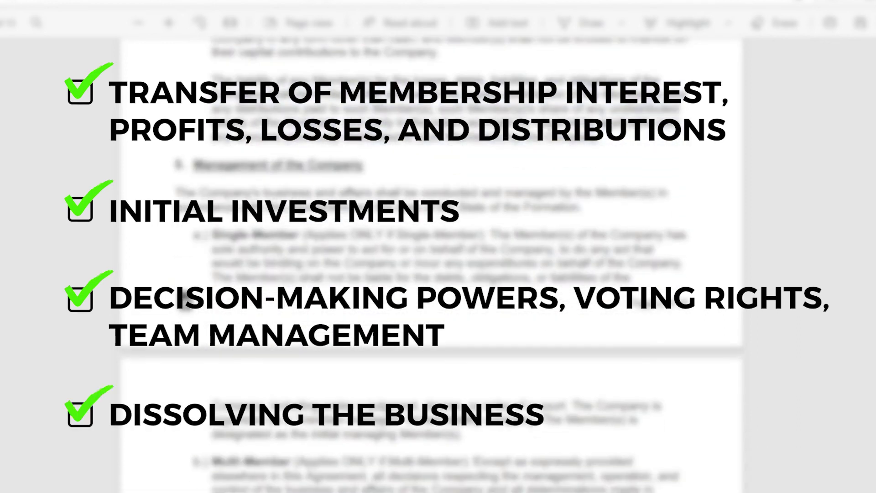
scroll(431, 265, "down", 3)
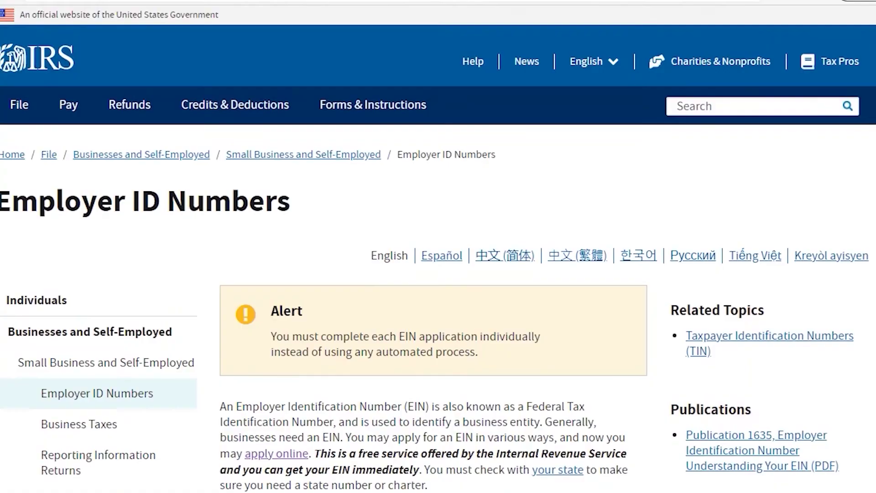
Review the IRS Employer ID Numbers page and the LLC Tax ID (EIN) application form through to the applicant agreement
scroll(438, 274, "down", 5)
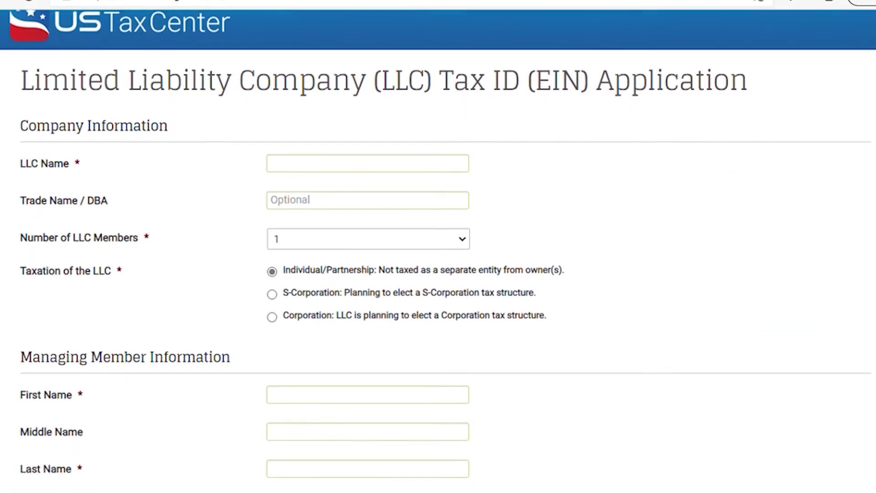
scroll(438, 274, "down", 4)
scroll(439, 247, "down", 6)
scroll(438, 246, "down", 3)
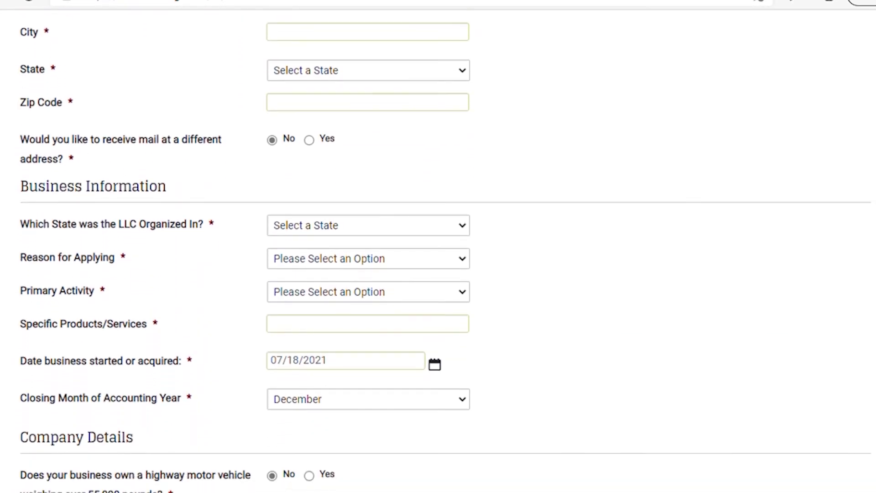
scroll(438, 247, "down", 7)
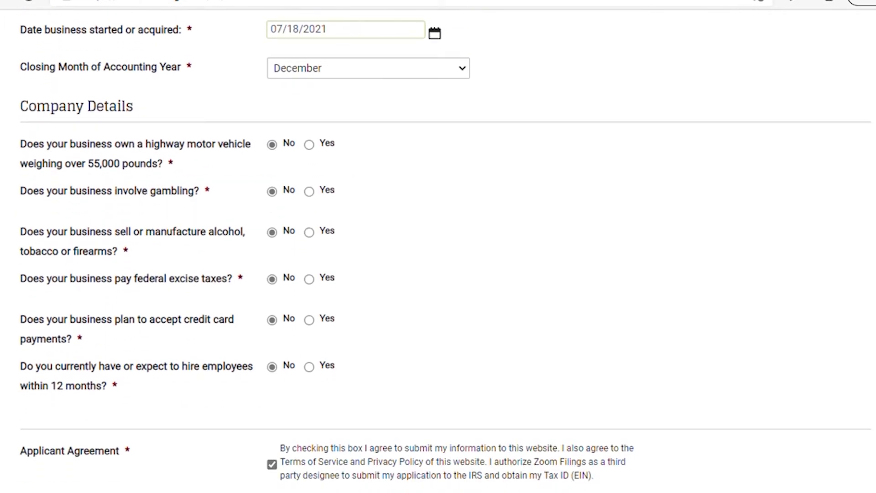
left_click_drag(19, 126, 166, 132)
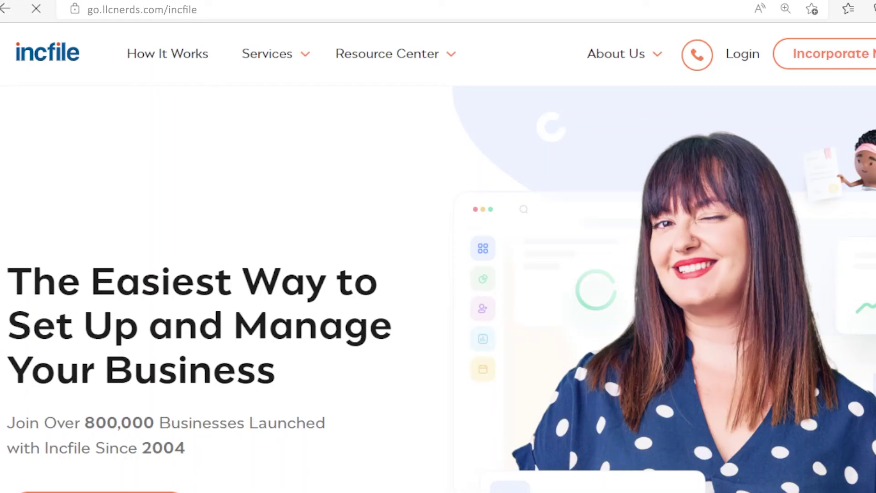
Open the Form an LLC service on the Incfile site
scroll(439, 293, "down", 2)
scroll(438, 288, "down", 2)
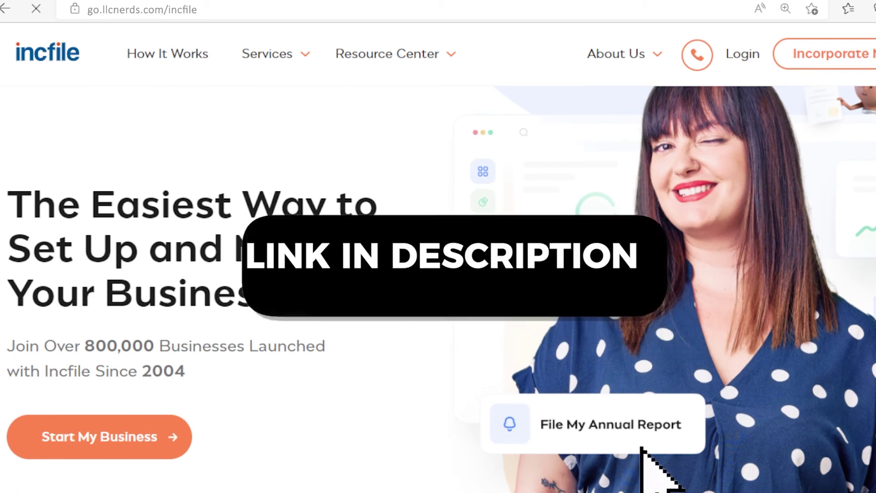
mouse_move(281, 58)
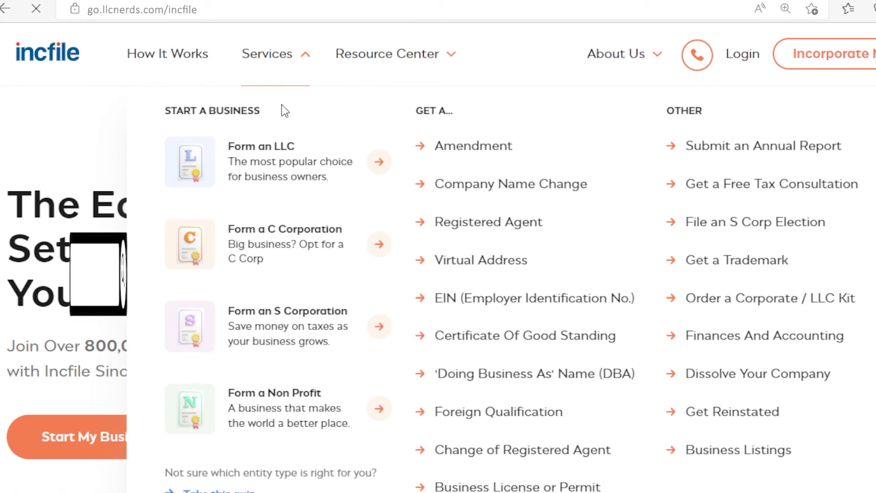
left_click(282, 175)
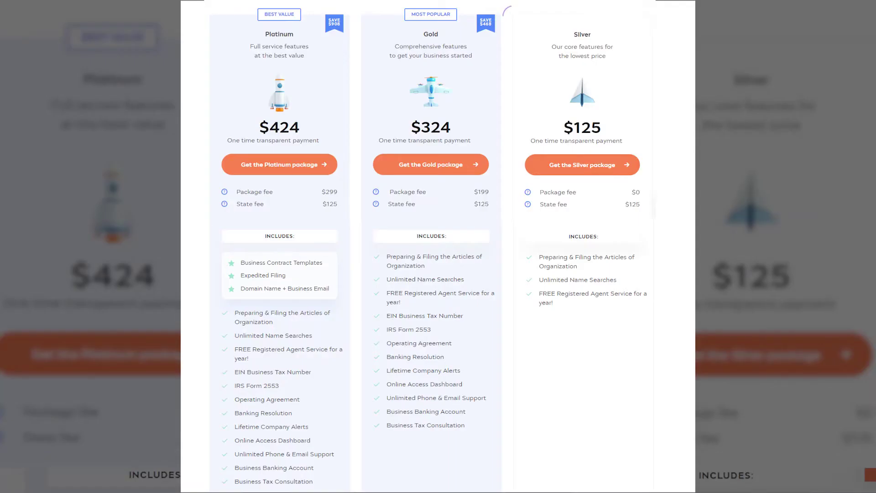